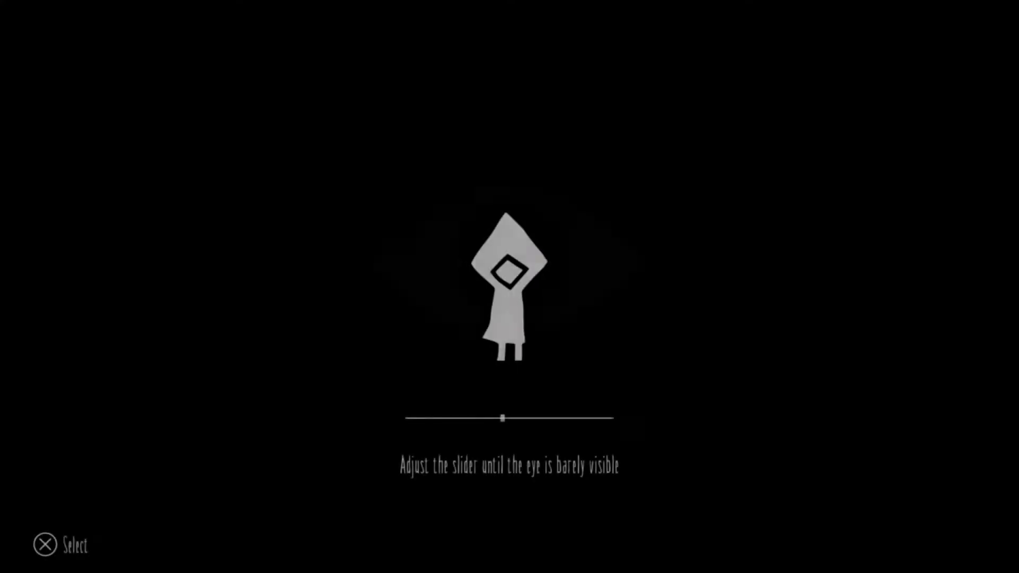
key("Right")
key("Right")
key("Right")
key("Right")
key("Right")
key("Right")
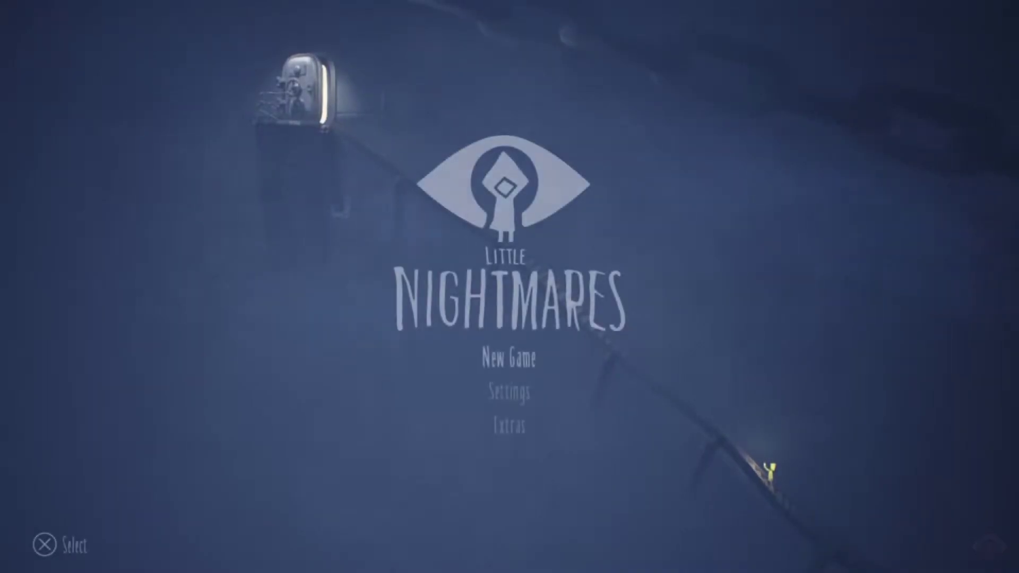
key("Down")
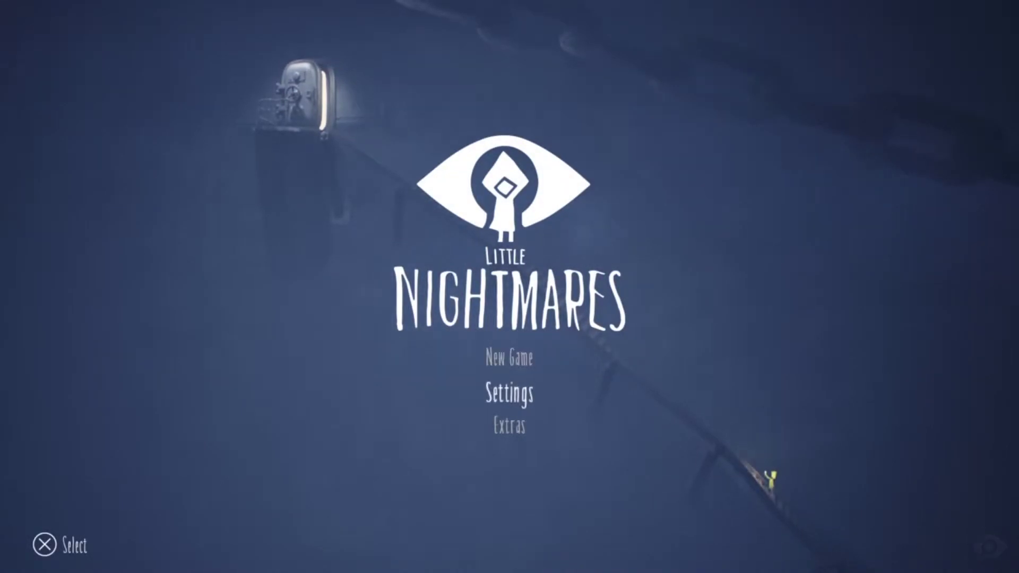
key("Return")
key("Down")
key("Down")
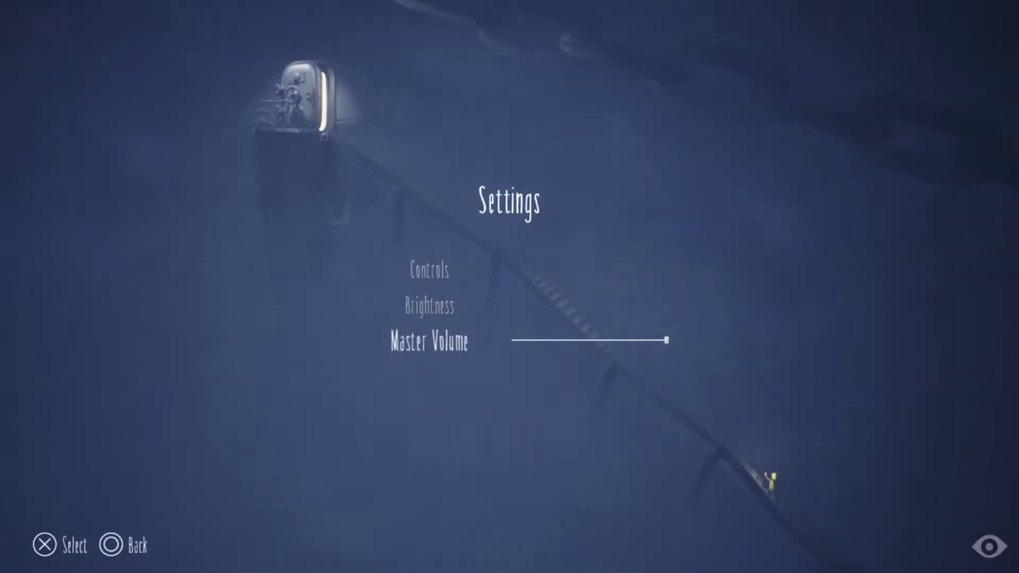
key("Return")
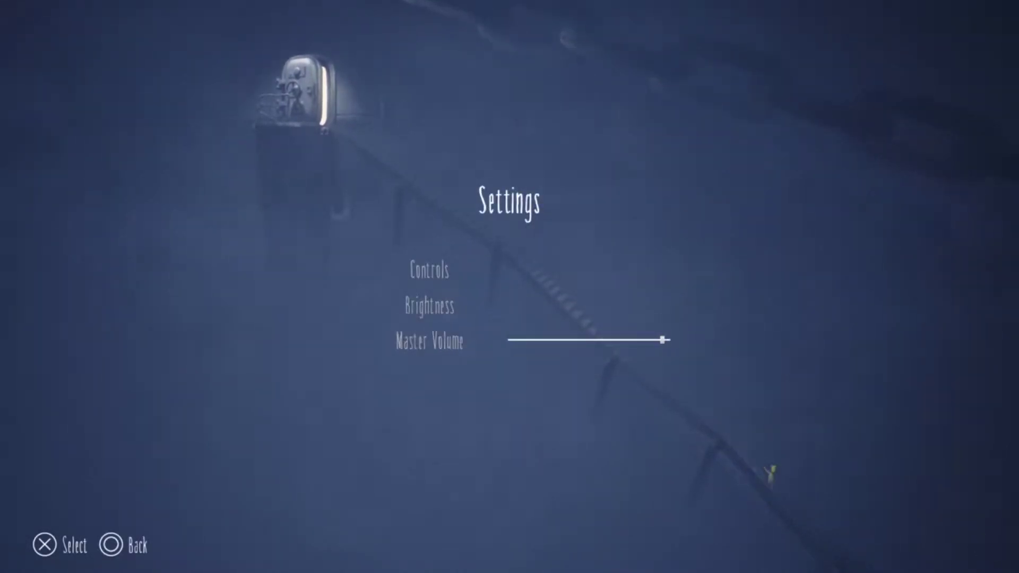
key("Left")
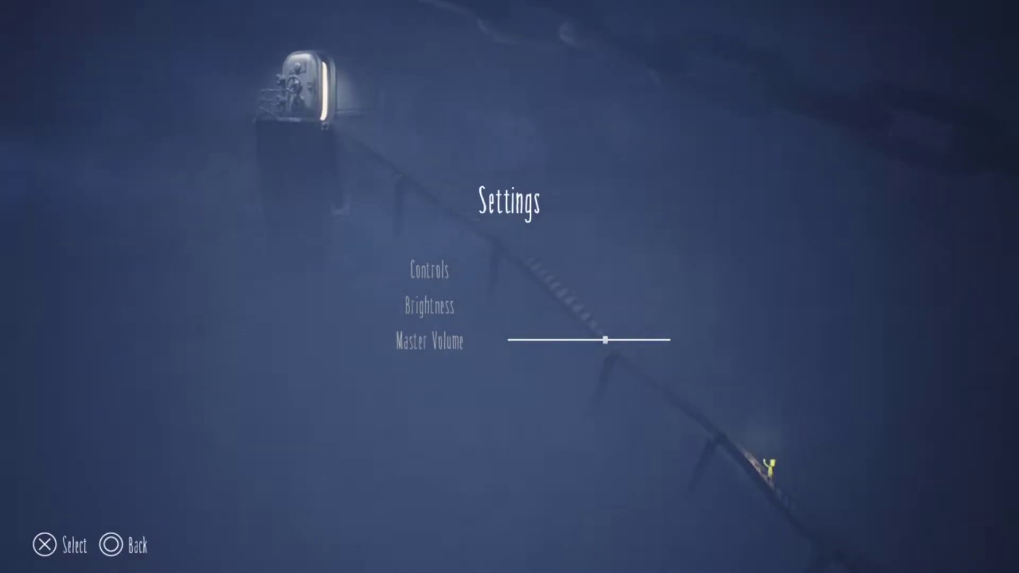
key("Left")
key("Escape")
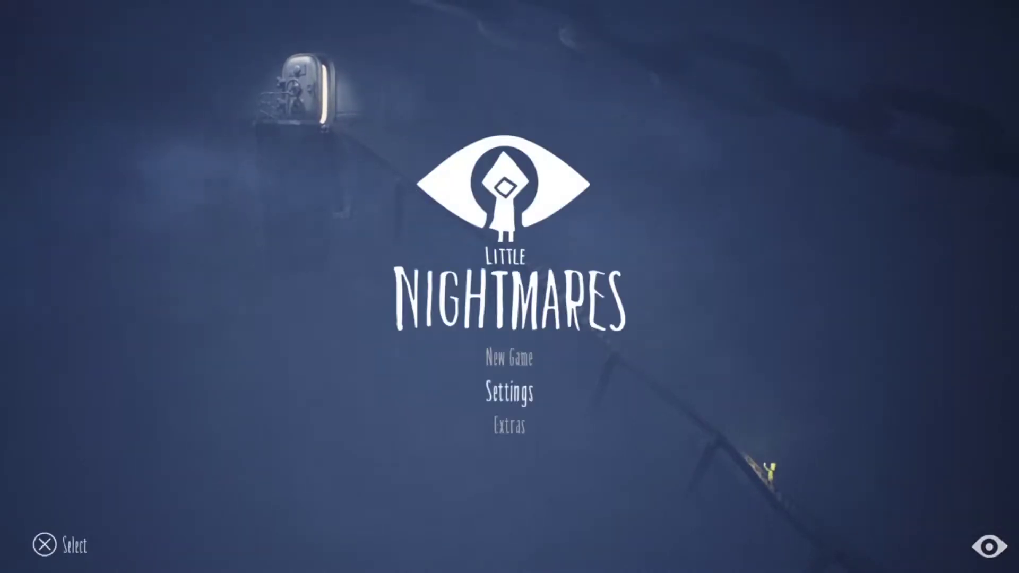
key("Up")
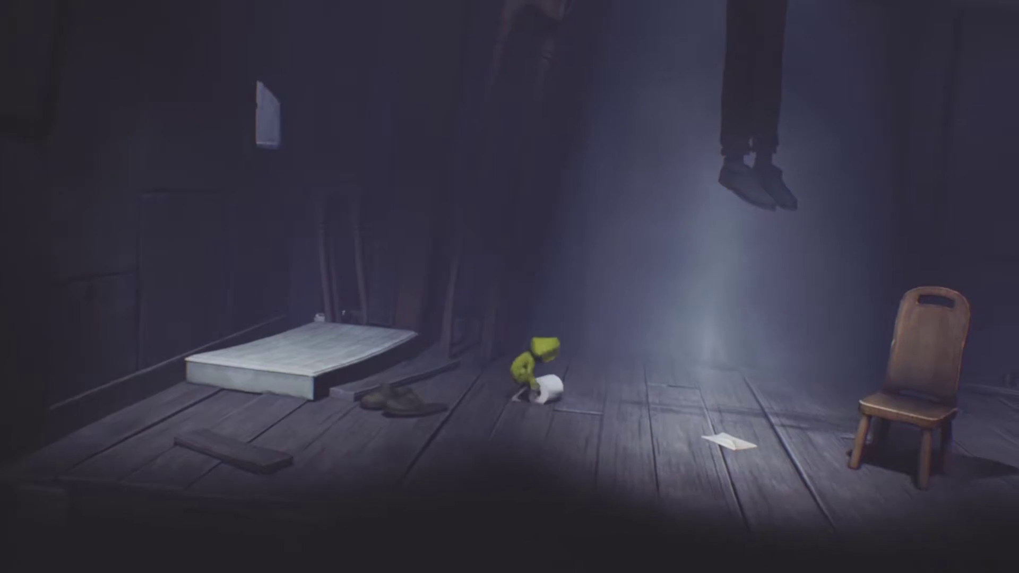
key("b")
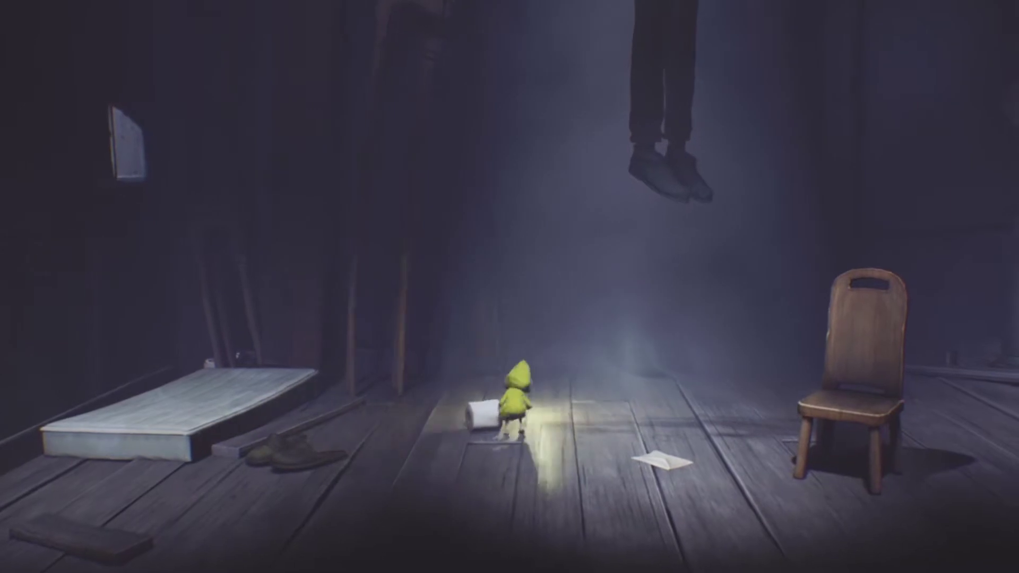
key("d")
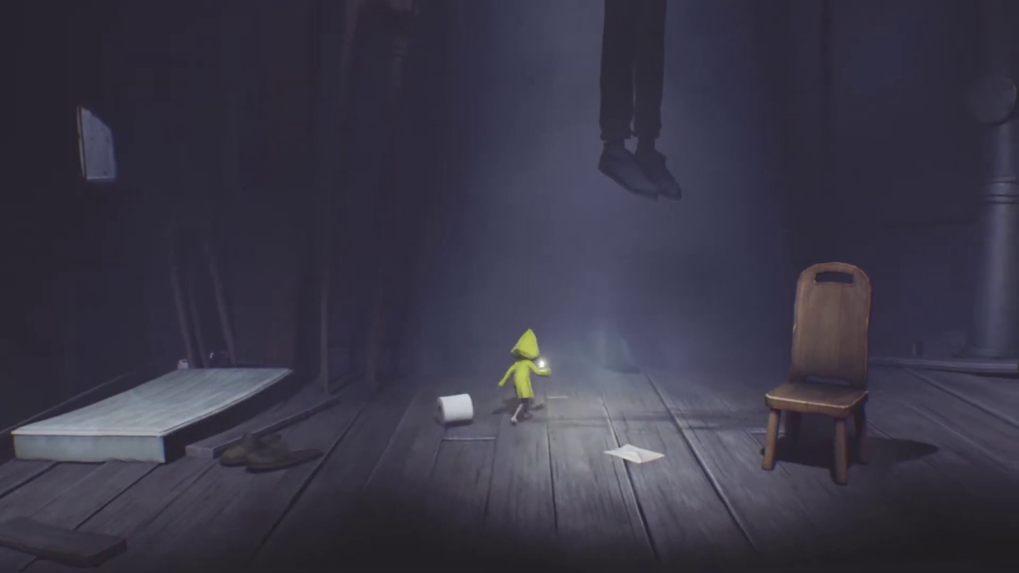
key("d")
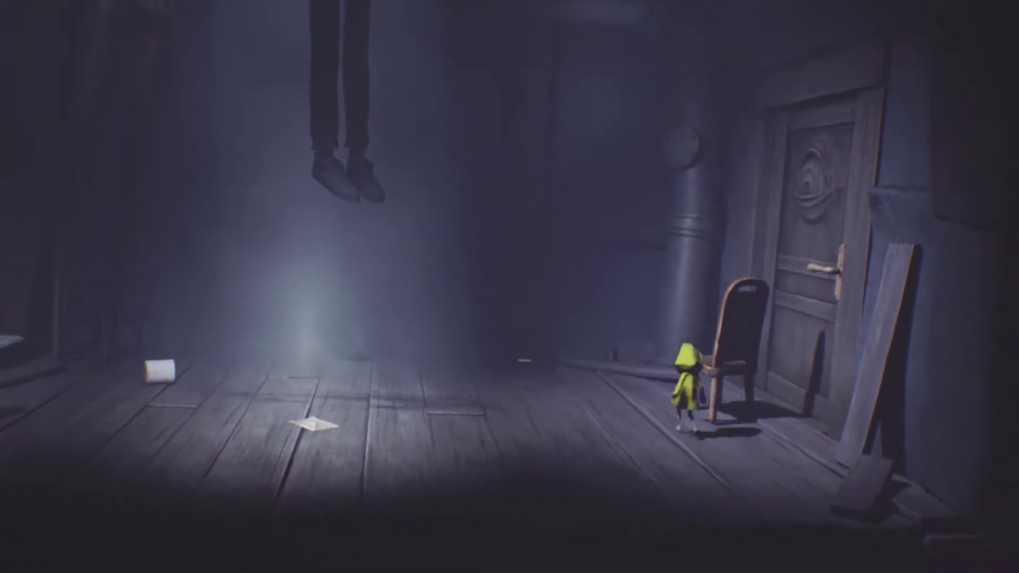
key("ctrl")
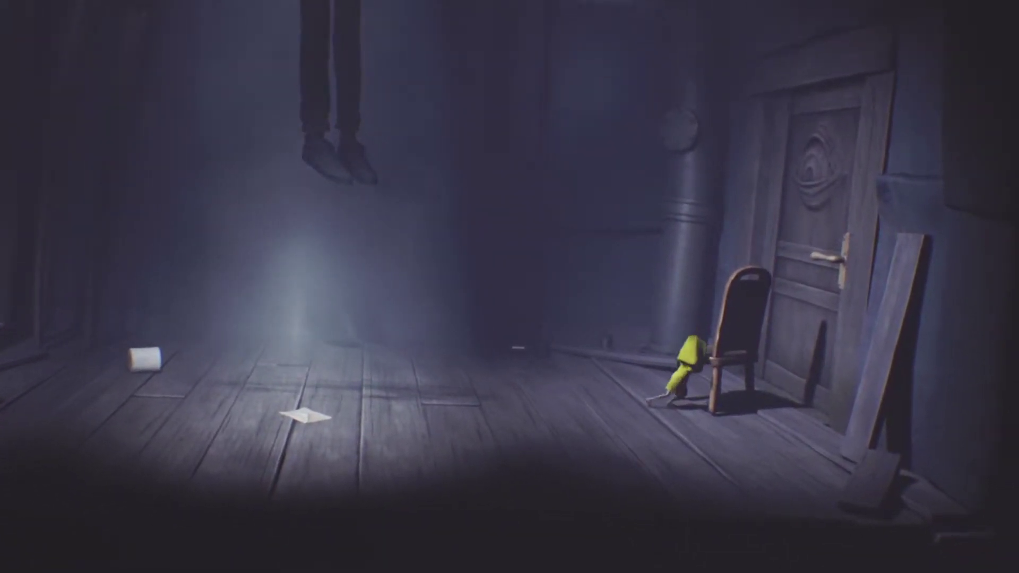